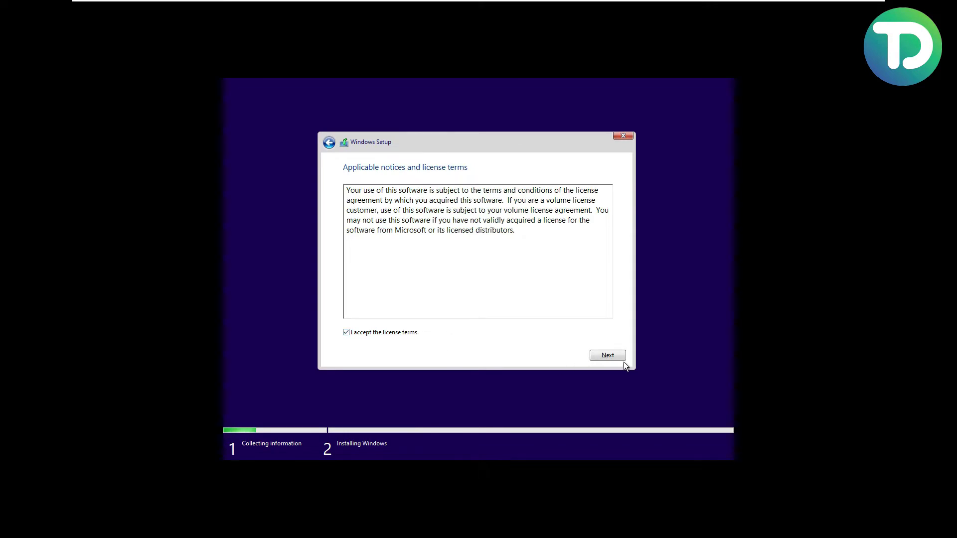
# Step: Continue past the accepted license terms to a custom installation, and create a new partition from Drive 0's unallocated space
pyautogui.click(608, 355)
pyautogui.click(503, 270)
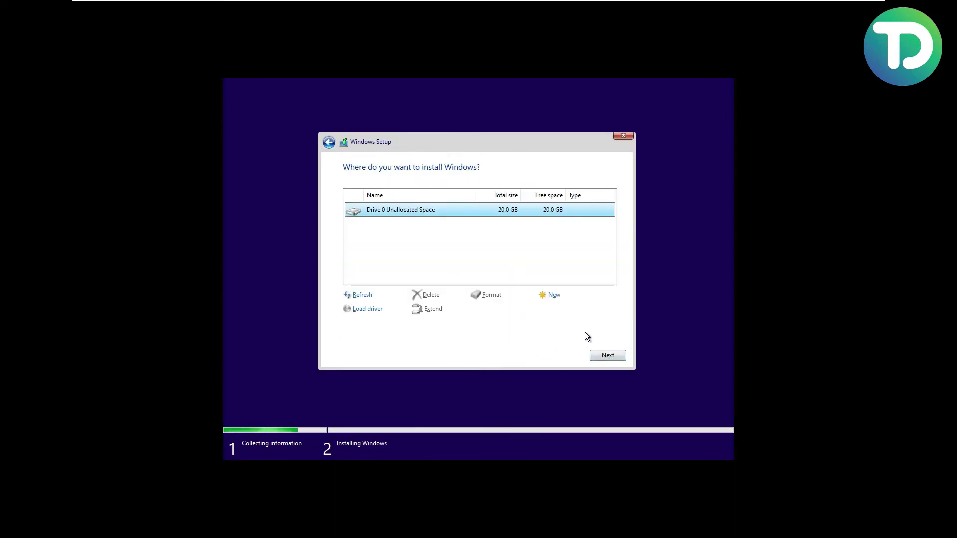
pyautogui.click(553, 294)
pyautogui.click(571, 309)
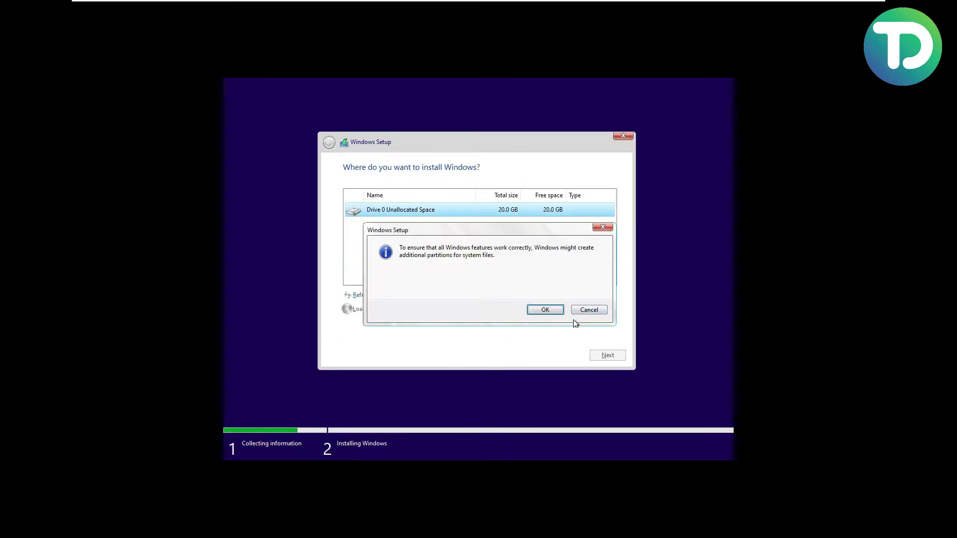
pyautogui.click(545, 309)
# Step: Install Windows on the new Drive 0 partition and restart immediately once setup requires it
pyautogui.click(601, 355)
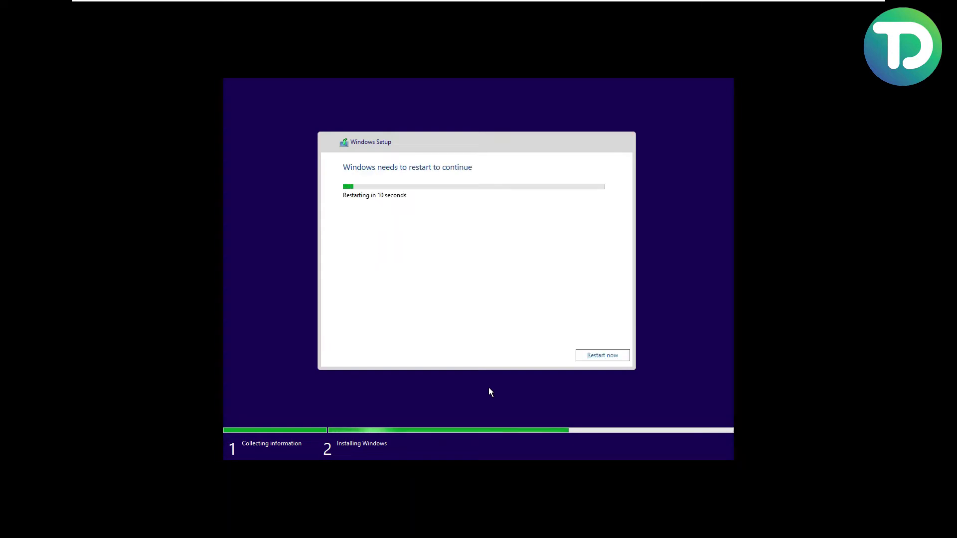
pyautogui.click(578, 357)
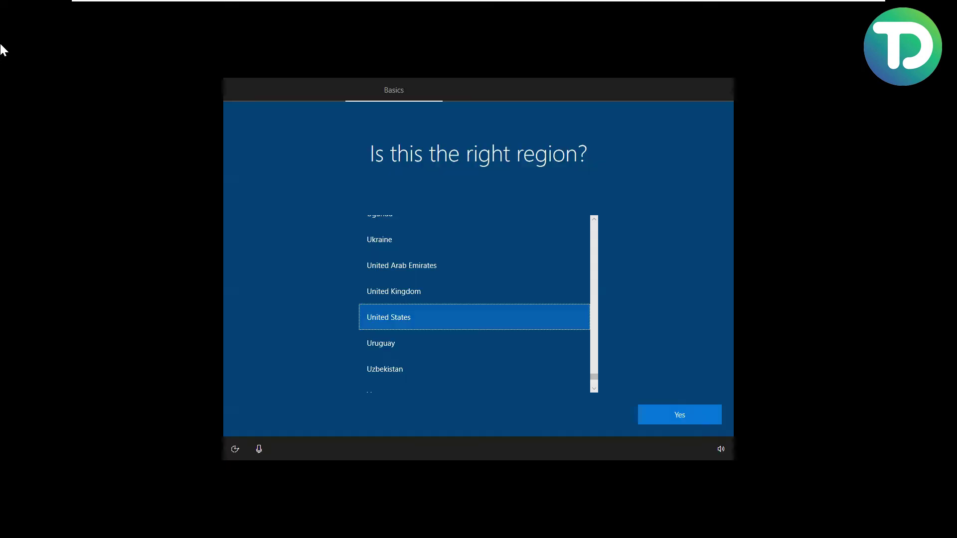
# Step: Confirm the United States region and the US keyboard layout, without adding a second layout
pyautogui.click(655, 389)
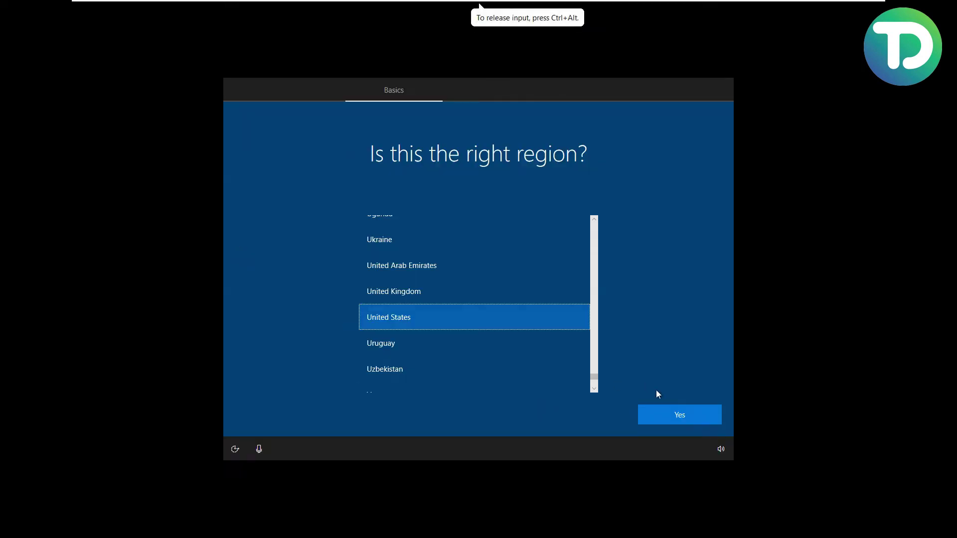
pyautogui.click(670, 416)
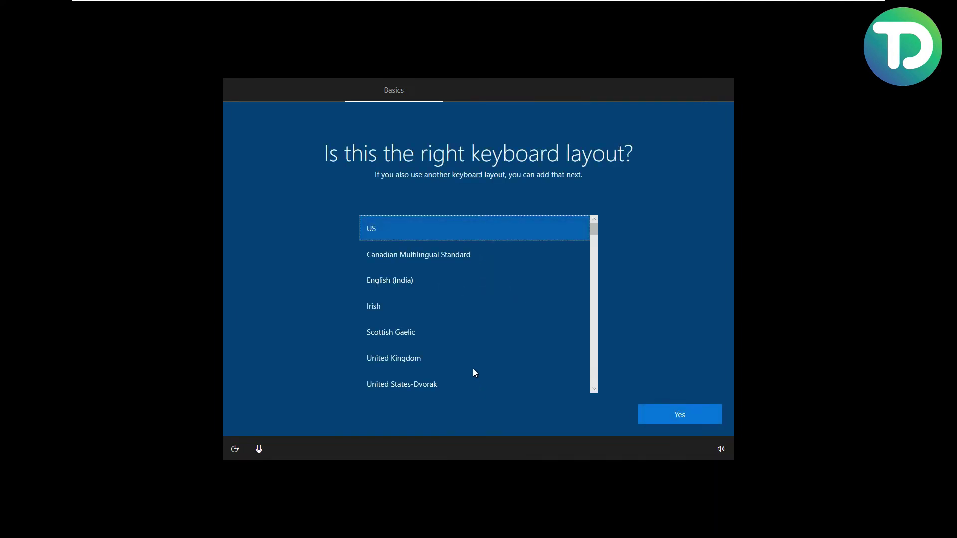
pyautogui.click(665, 411)
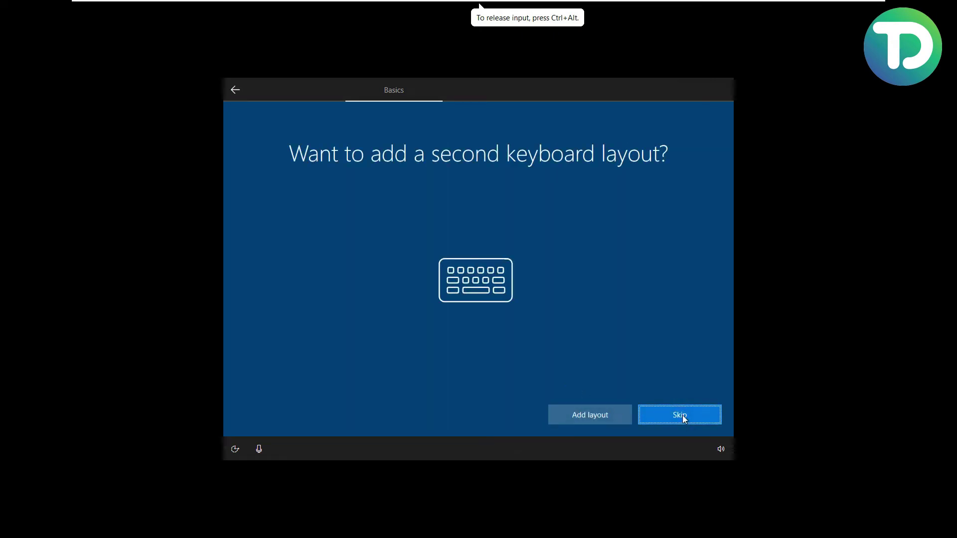
pyautogui.click(682, 415)
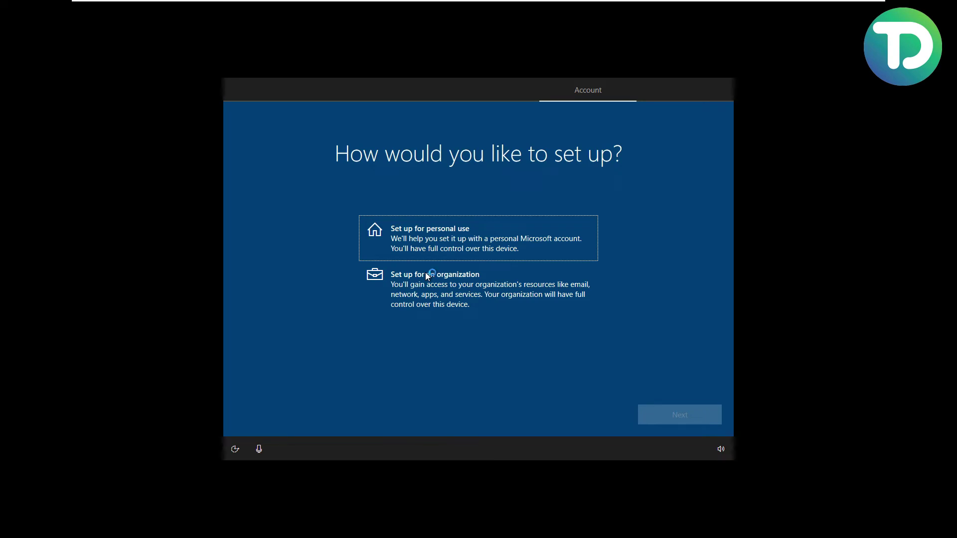
# Step: Set up the device for personal use with an offline account and the limited experience
pyautogui.click(566, 251)
pyautogui.click(551, 244)
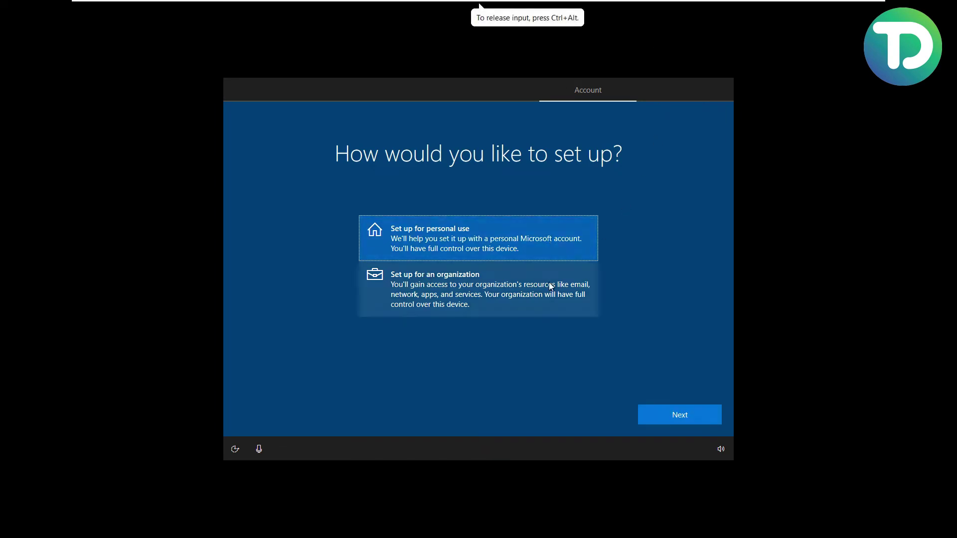
pyautogui.click(698, 414)
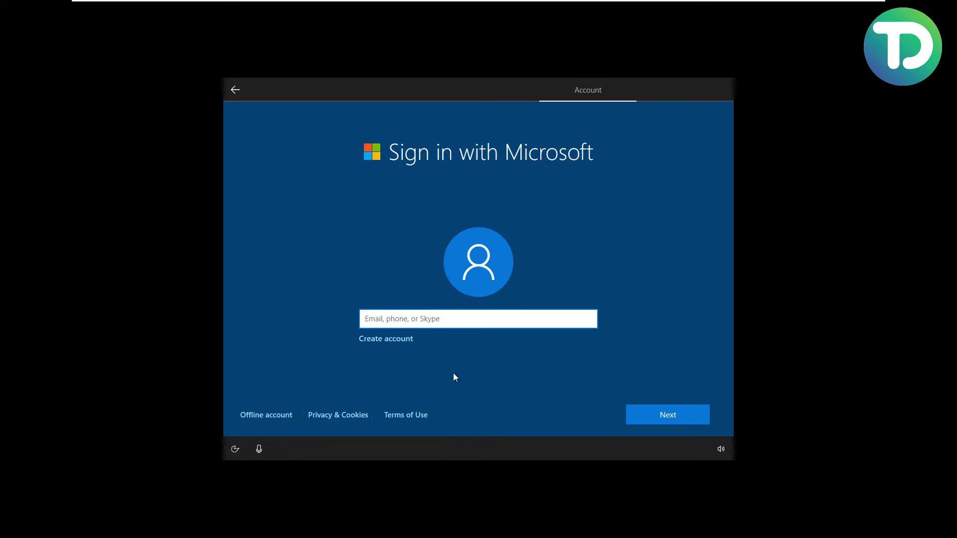
pyautogui.click(289, 416)
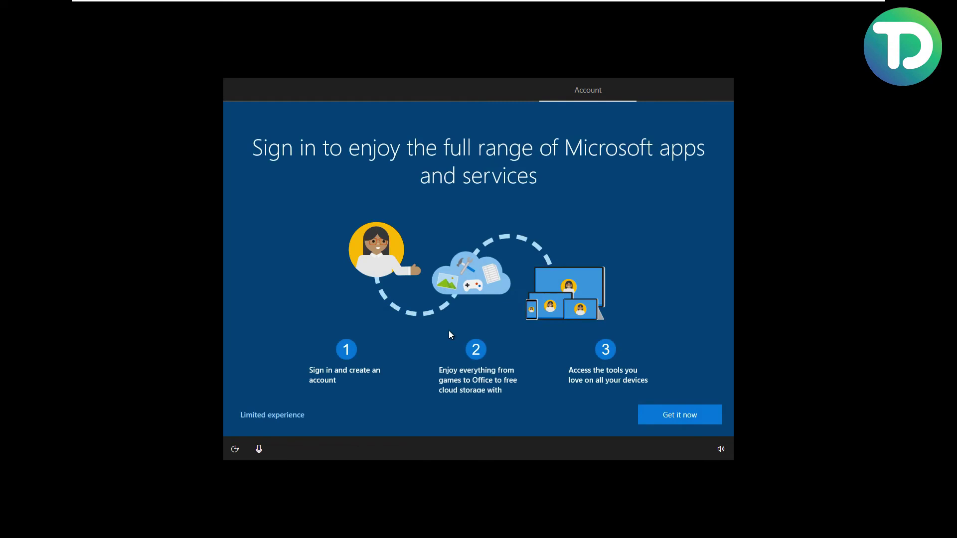
pyautogui.scroll(-1, 557, 357)
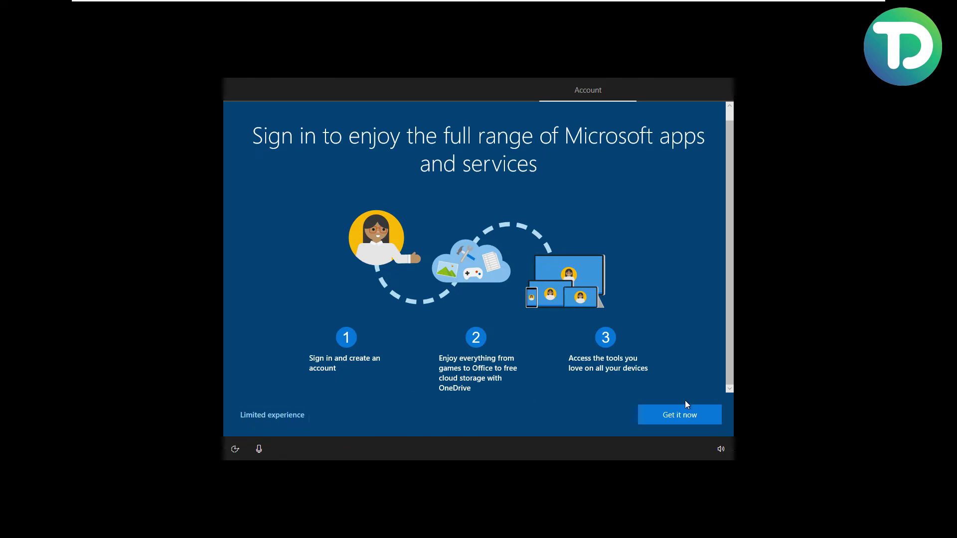
pyautogui.click(262, 416)
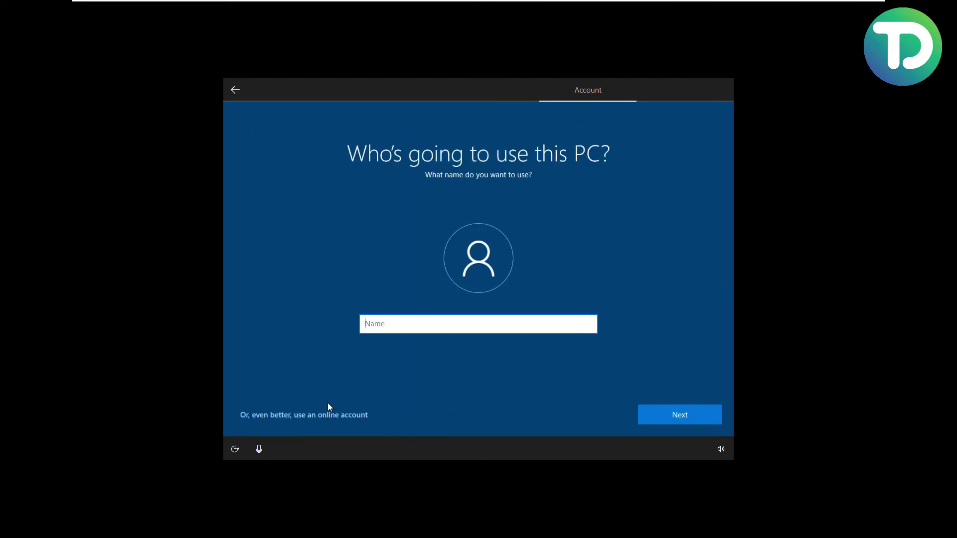
# Step: Enter the name of the PC's local user and continue with the password left blank
pyautogui.write('LAP')
pyautogui.click(658, 420)
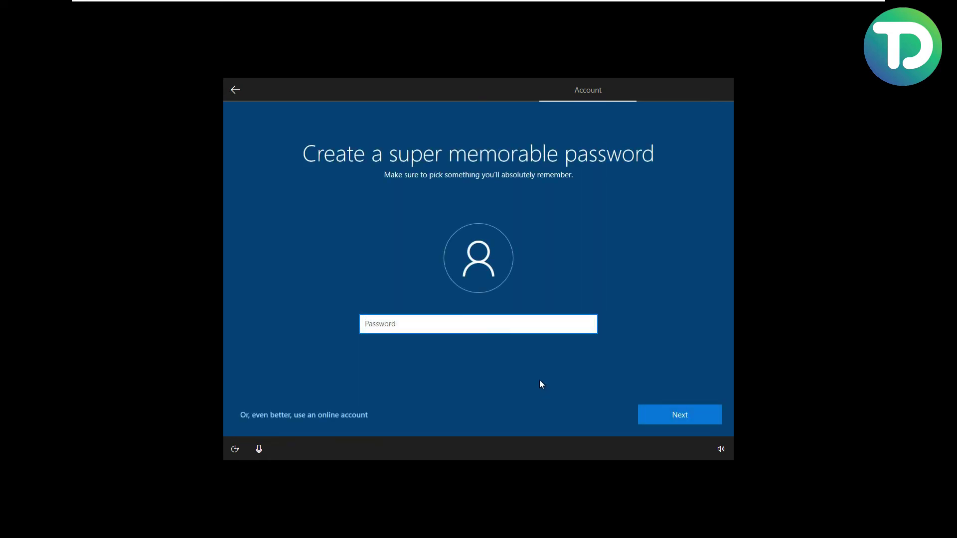
pyautogui.click(650, 418)
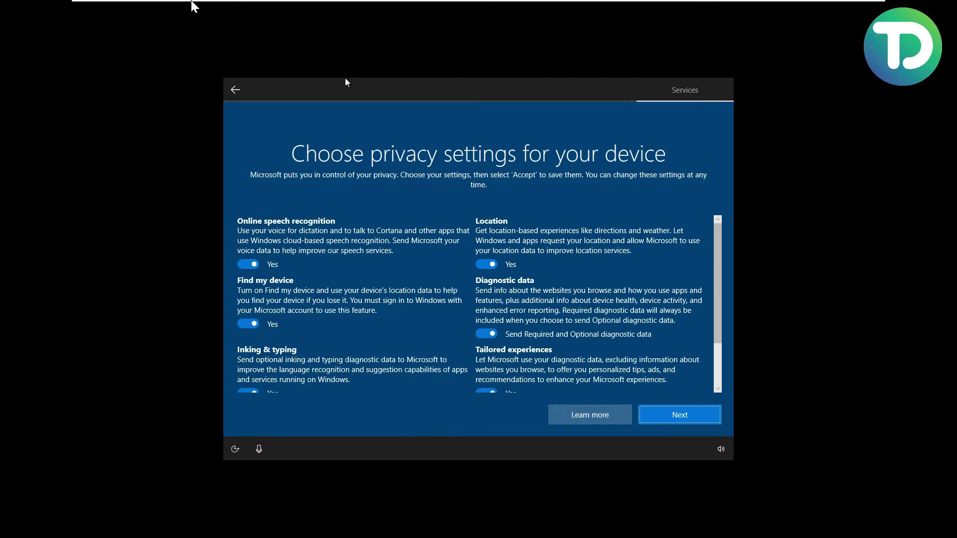
# Step: Accept the default privacy settings, and allow both activity history and Cortana
pyautogui.moveTo(196, 11)
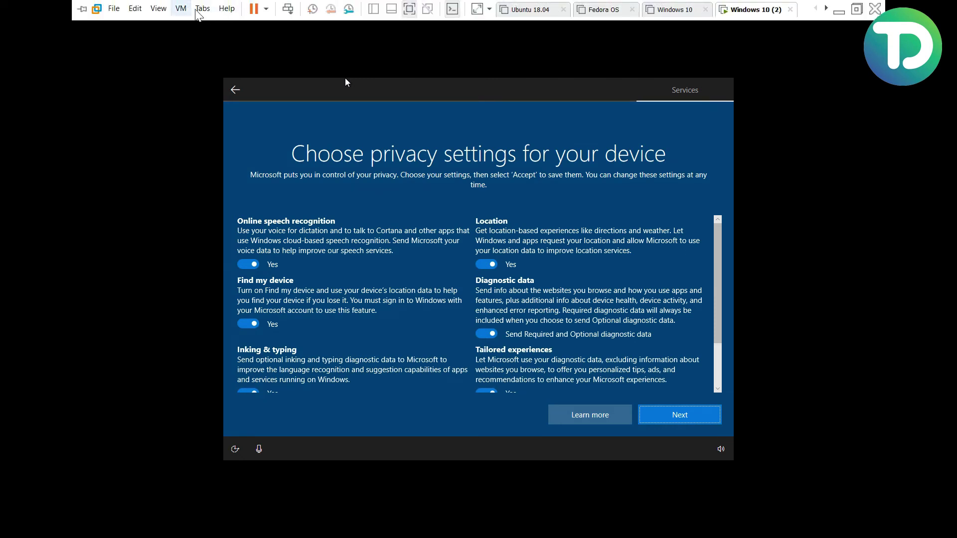
pyautogui.click(680, 415)
pyautogui.click(679, 414)
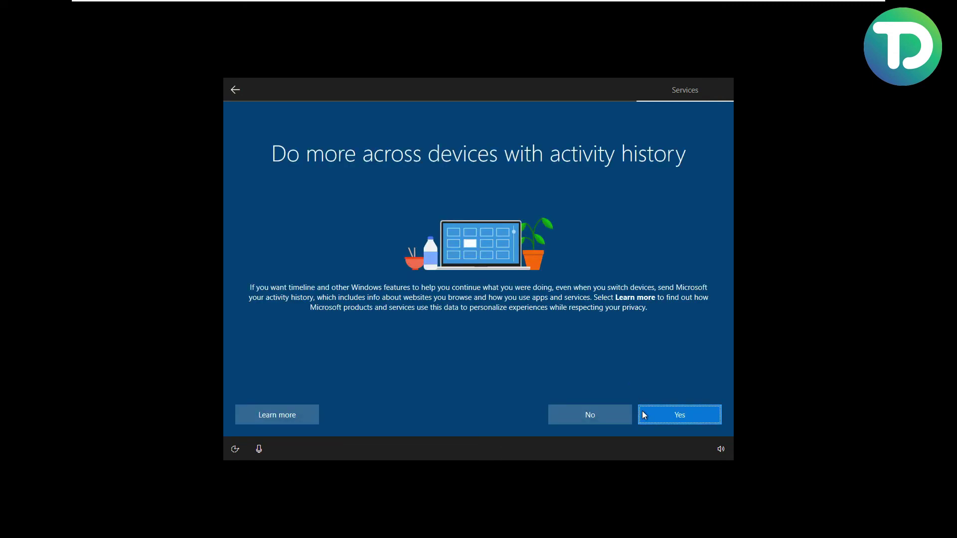
pyautogui.click(643, 415)
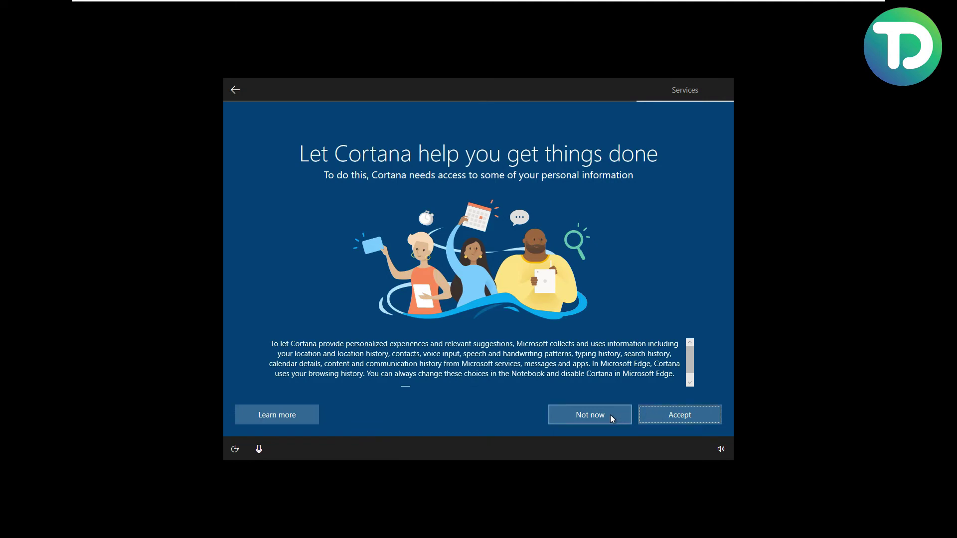
pyautogui.click(680, 423)
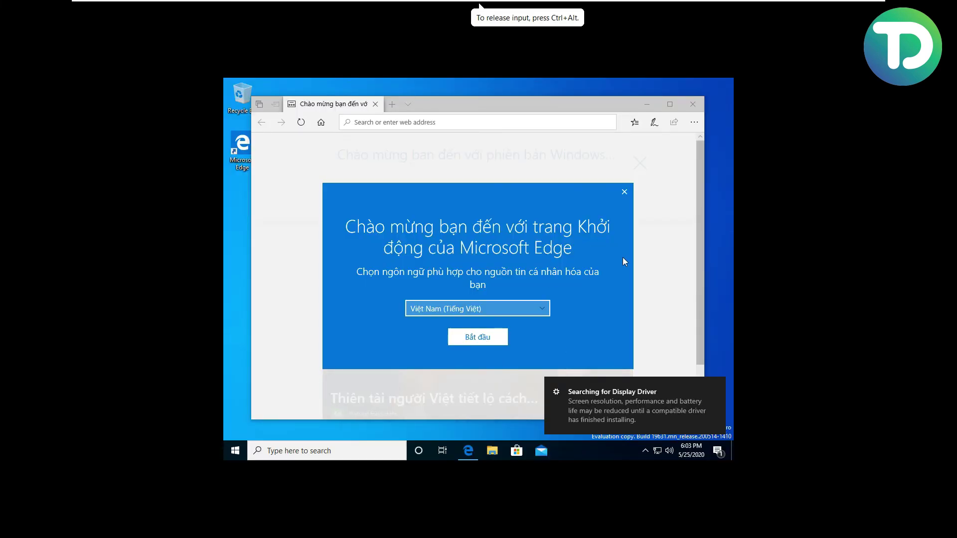
# Step: Open Windows Update settings from the display driver notification, then minimize Settings and the Edge window to clear the desktop
pyautogui.click(650, 394)
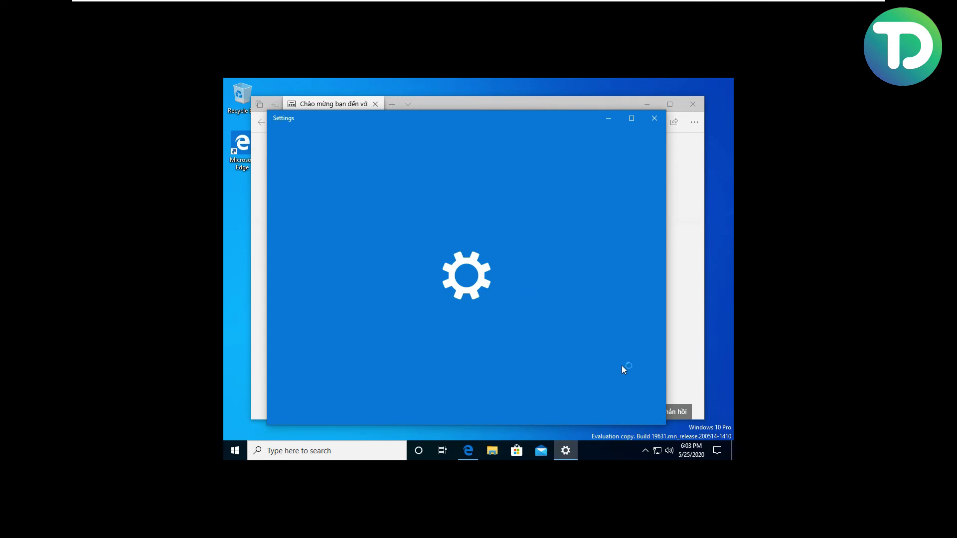
pyautogui.click(631, 118)
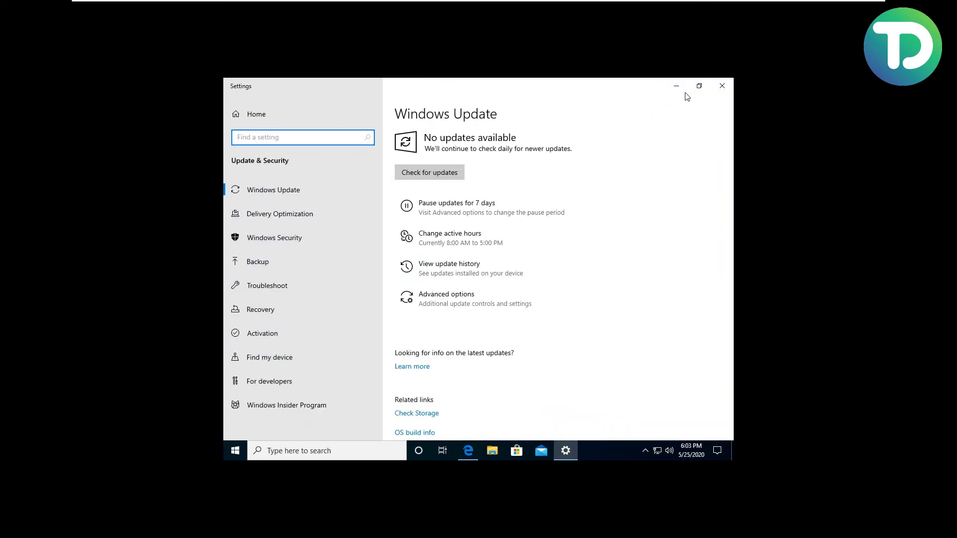
pyautogui.click(674, 86)
pyautogui.click(647, 104)
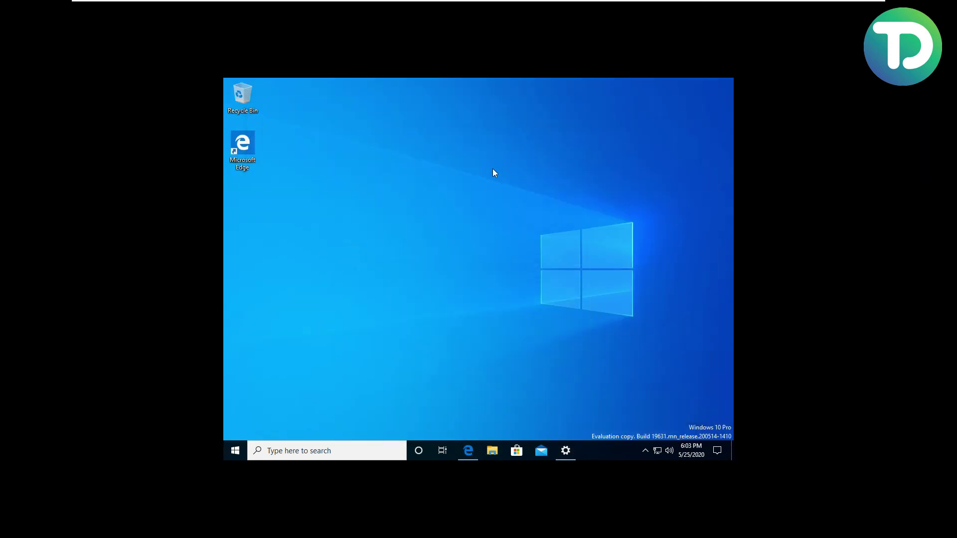
# Step: Change the display resolution to 1920 × 1080 in the desktop's display settings and keep the change
pyautogui.rightClick(471, 195)
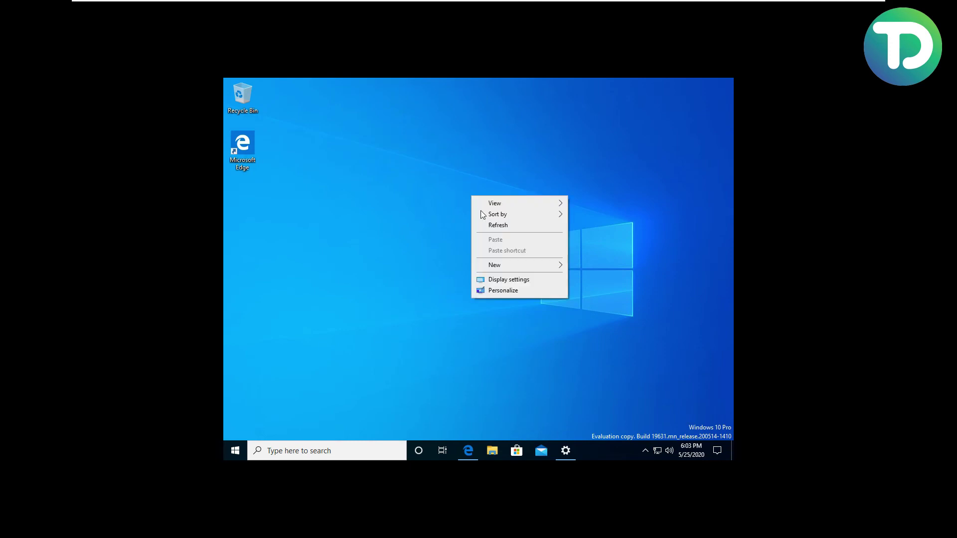
pyautogui.click(504, 278)
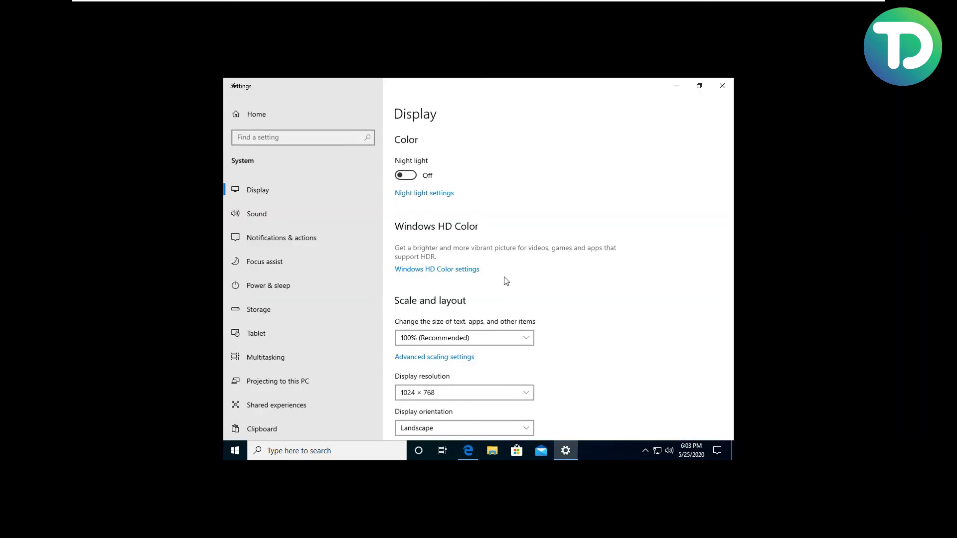
pyautogui.scroll(-4, 452, 302)
pyautogui.click(480, 177)
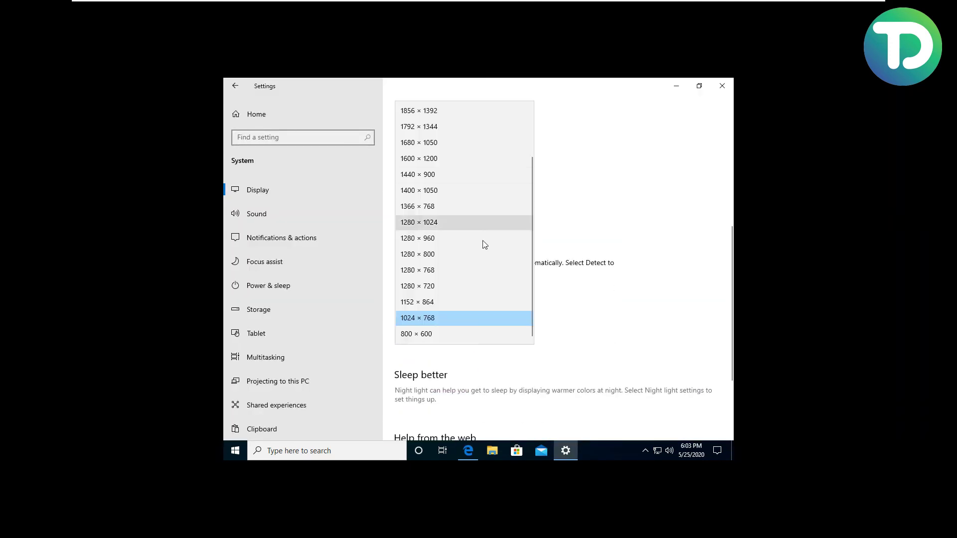
pyautogui.scroll(2, 472, 309)
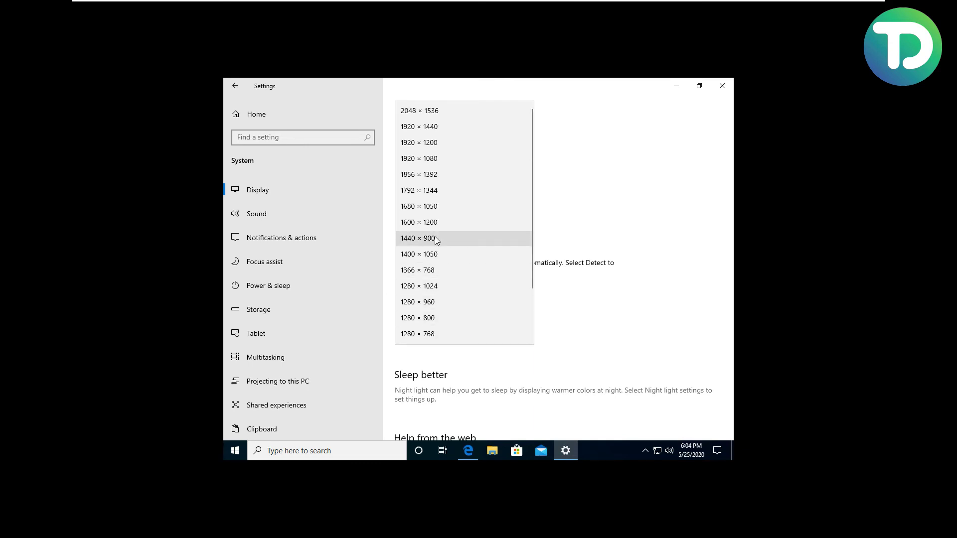
pyautogui.scroll(-1, 433, 230)
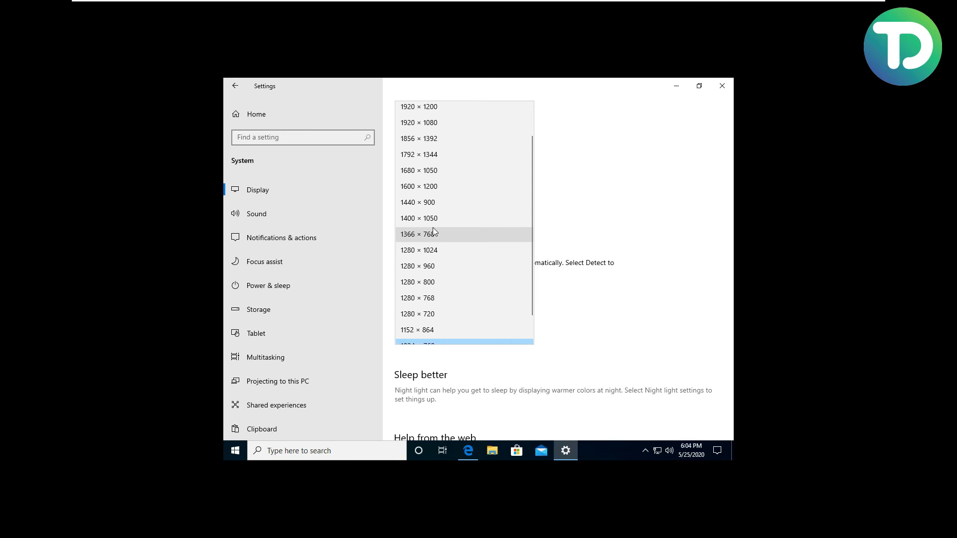
pyautogui.click(435, 123)
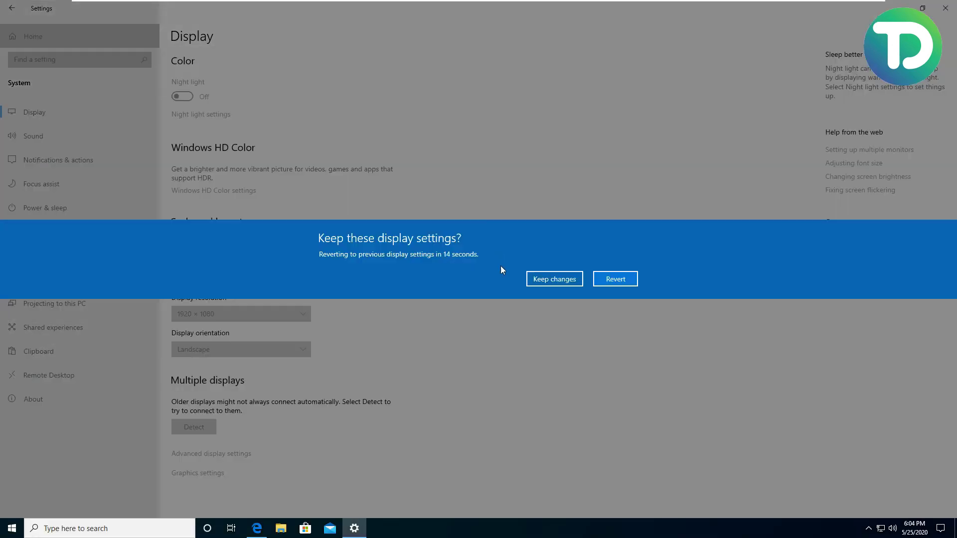
pyautogui.click(557, 278)
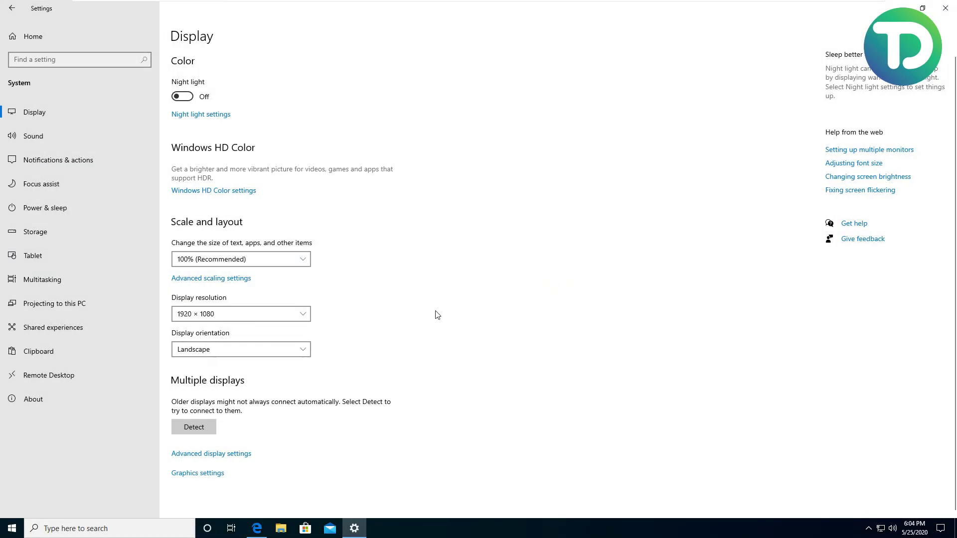
# Step: Try 175% display scaling, set the size of text and apps to 150% instead, and close Settings
pyautogui.click(306, 260)
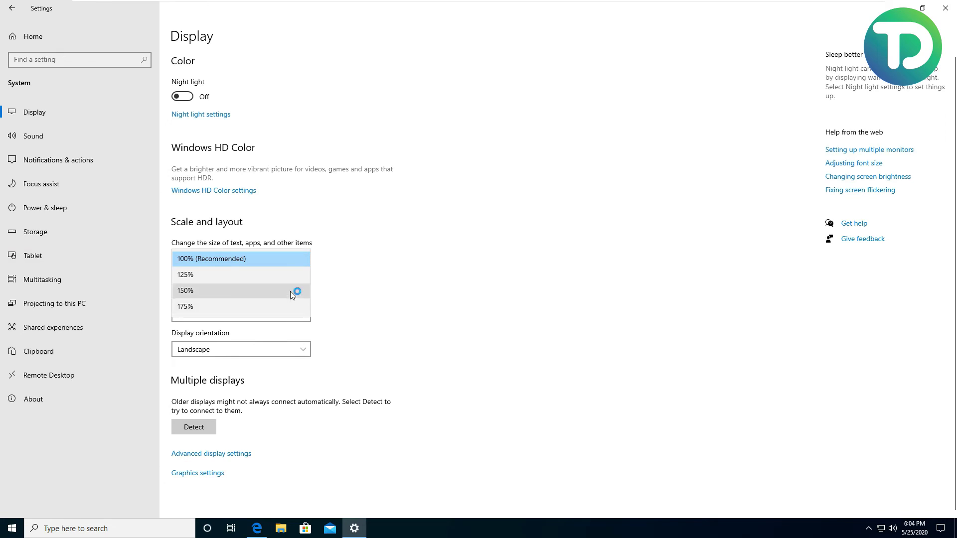
pyautogui.click(280, 303)
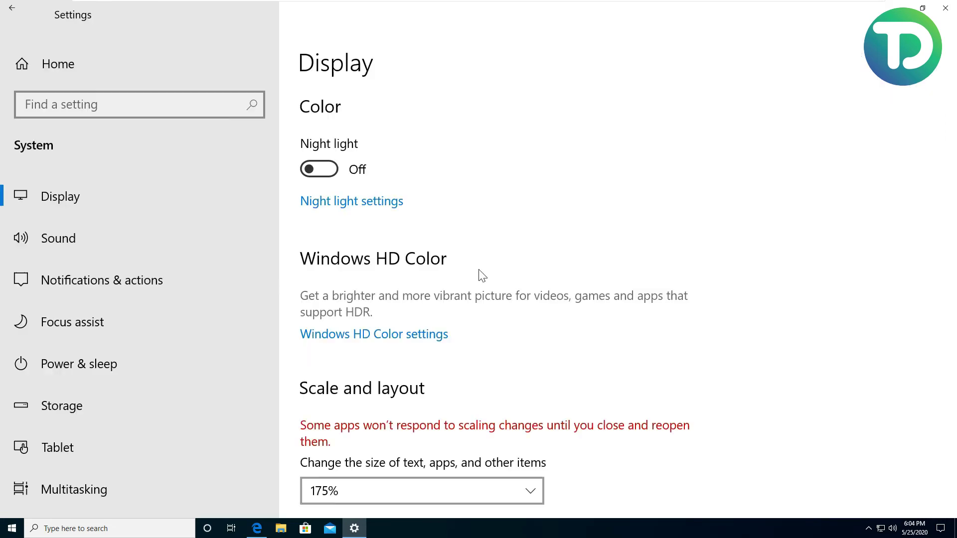
pyautogui.click(363, 487)
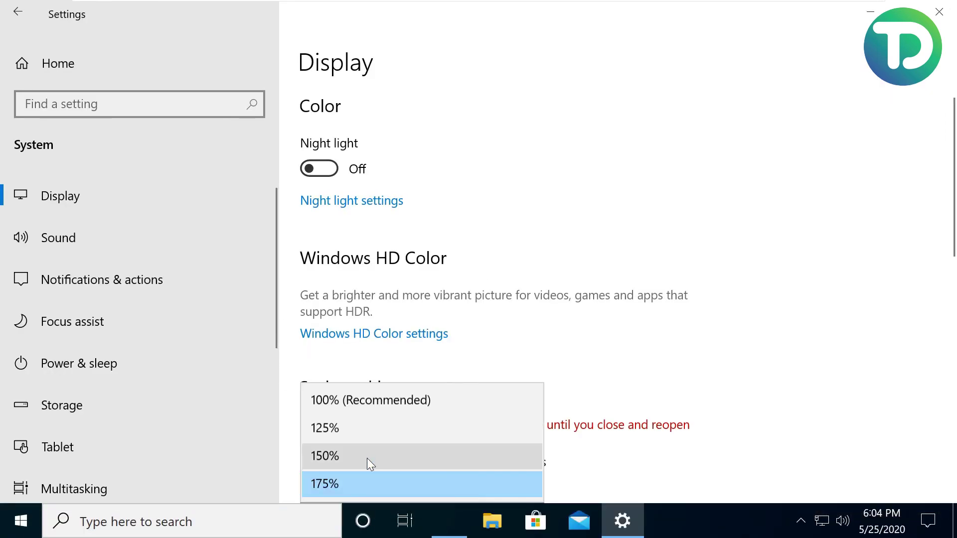
pyautogui.click(367, 454)
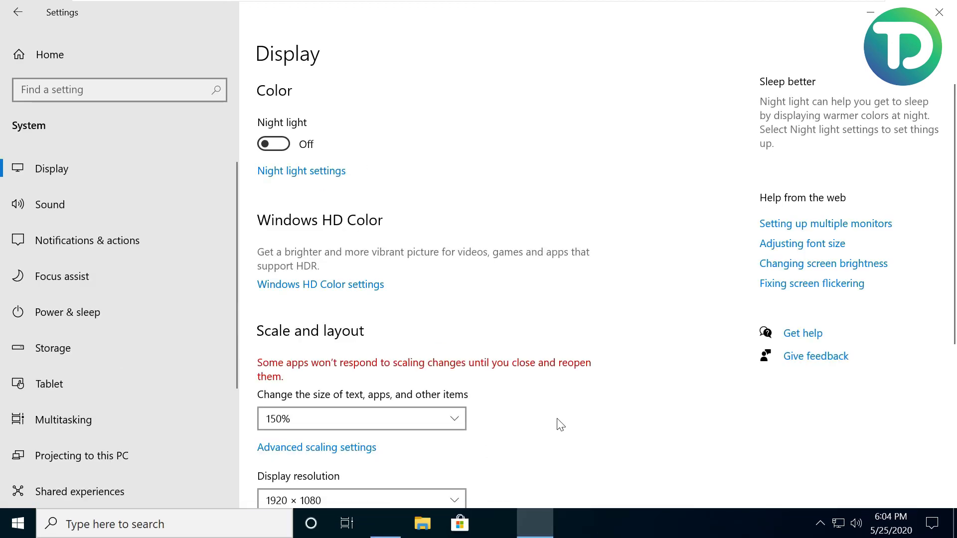
pyautogui.click(939, 12)
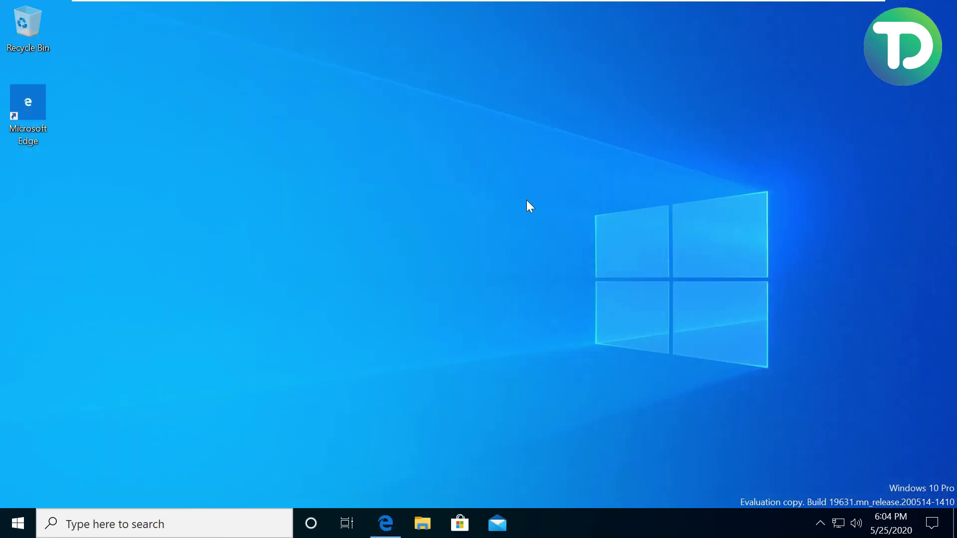
# Step: Refresh the desktop and look over the apps and tiles in the Start menu, then close it
pyautogui.rightClick(470, 193)
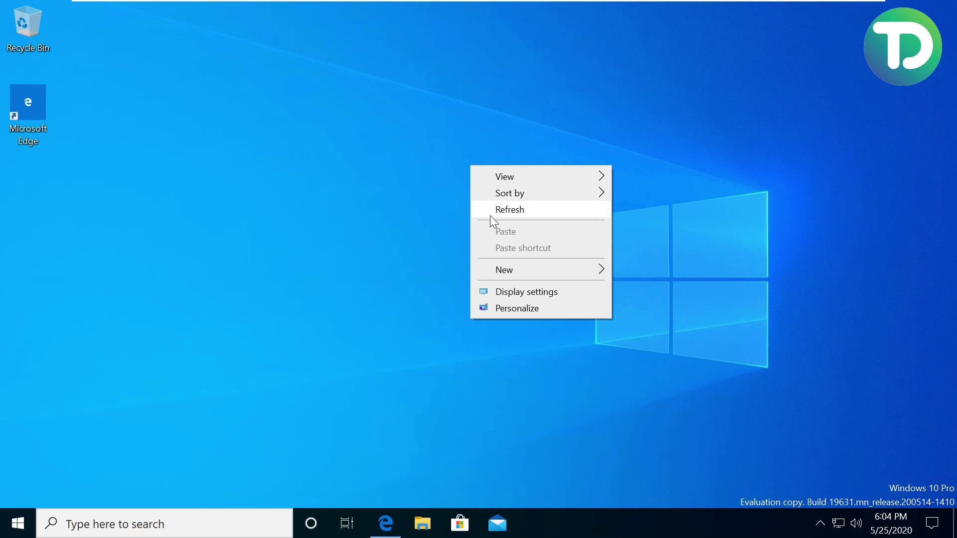
pyautogui.click(494, 210)
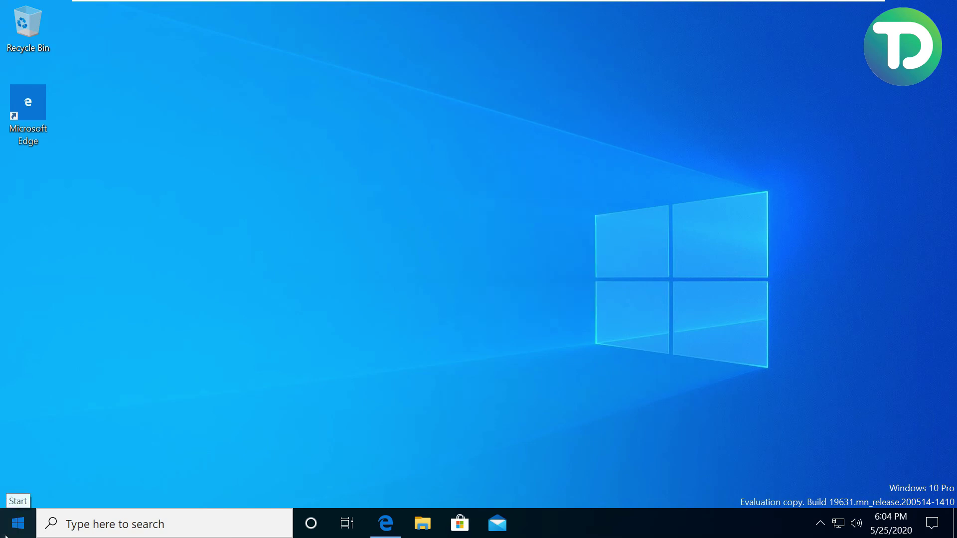
pyautogui.click(18, 523)
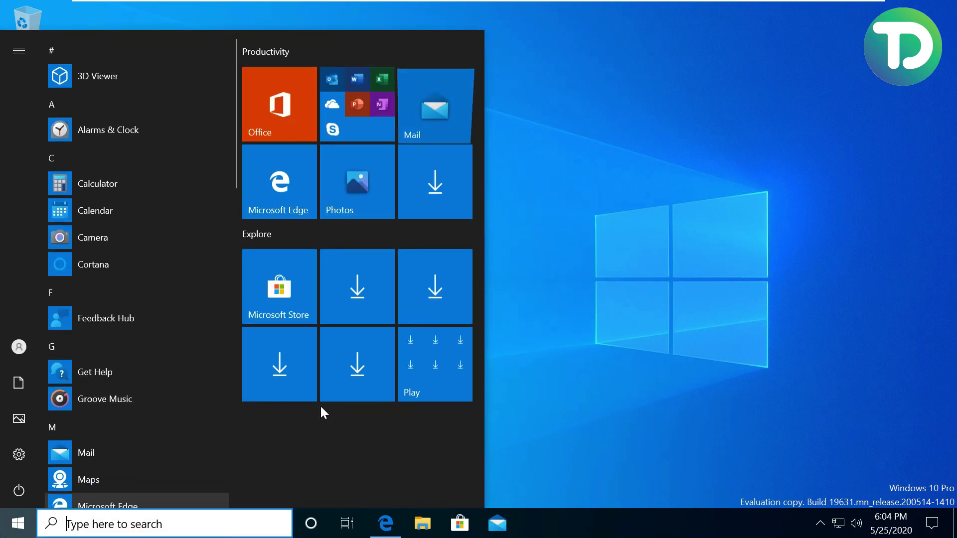
pyautogui.click(581, 328)
# Step: Search Windows for "update", start a check for updates in Windows Update, and minimize Settings
pyautogui.click(200, 533)
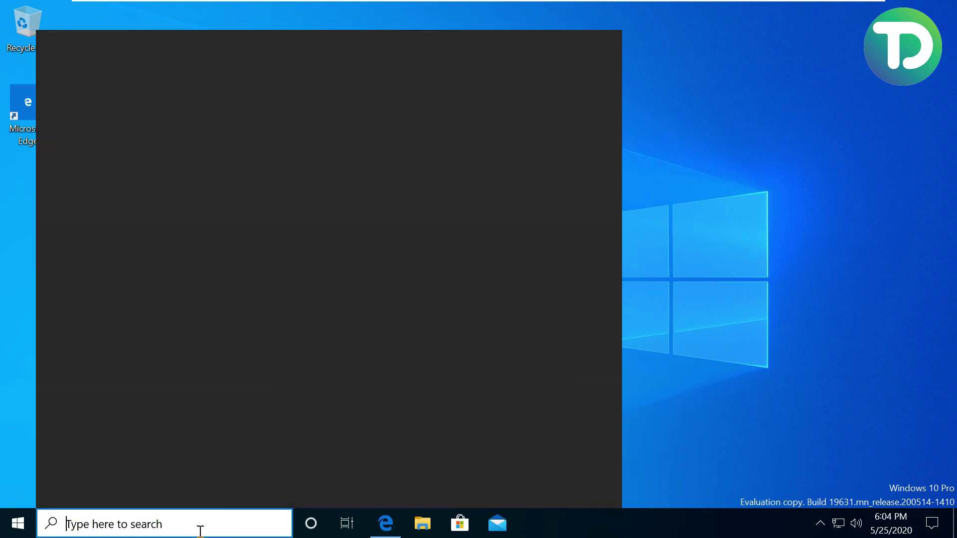
pyautogui.write('update')
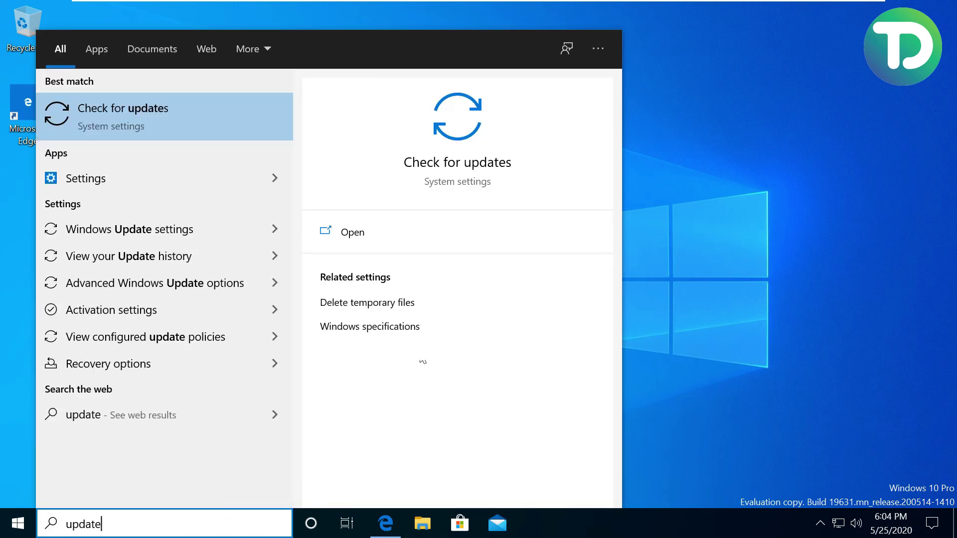
pyautogui.click(205, 111)
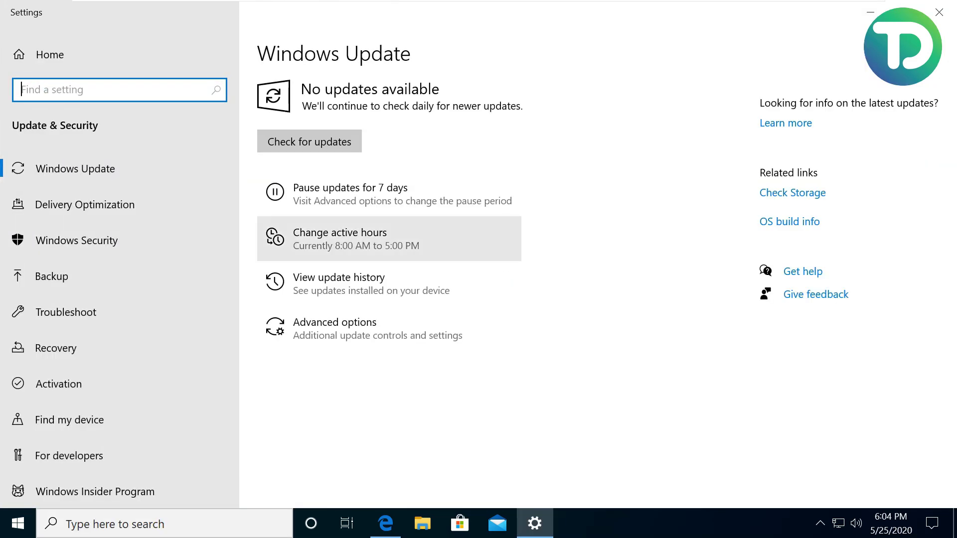
pyautogui.click(310, 142)
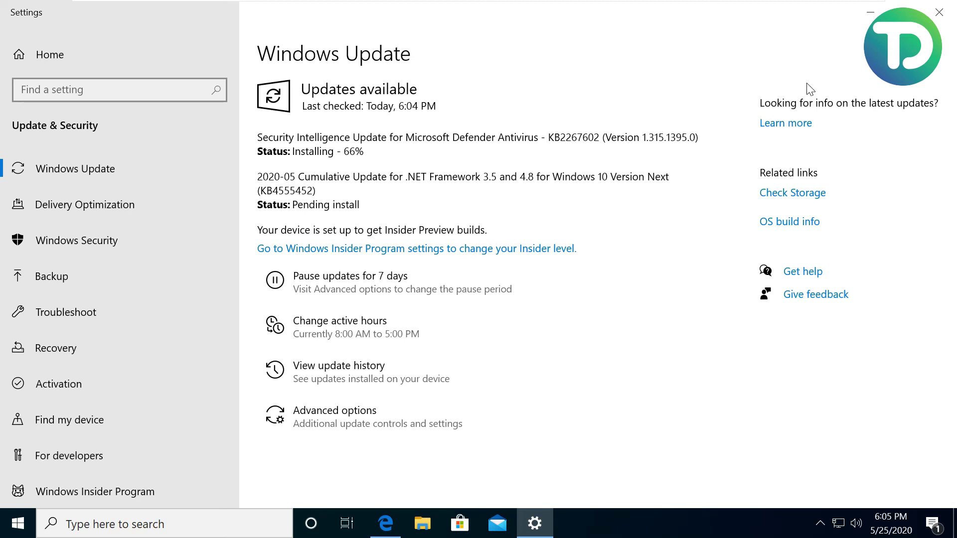
pyautogui.click(870, 12)
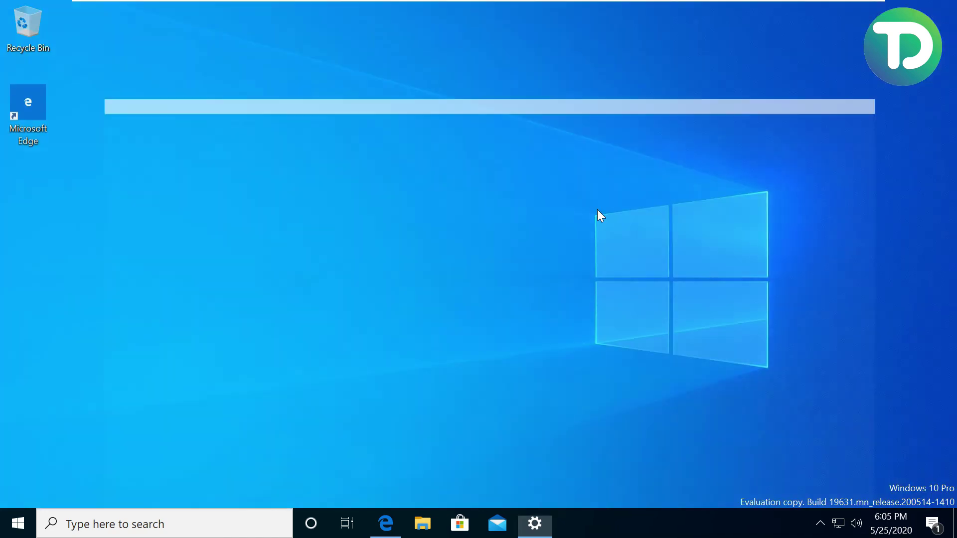
# Step: Bring Settings back through a Windows search, look at the Windows Security page and the Windows Settings home page, and minimize the window
pyautogui.rightClick(468, 190)
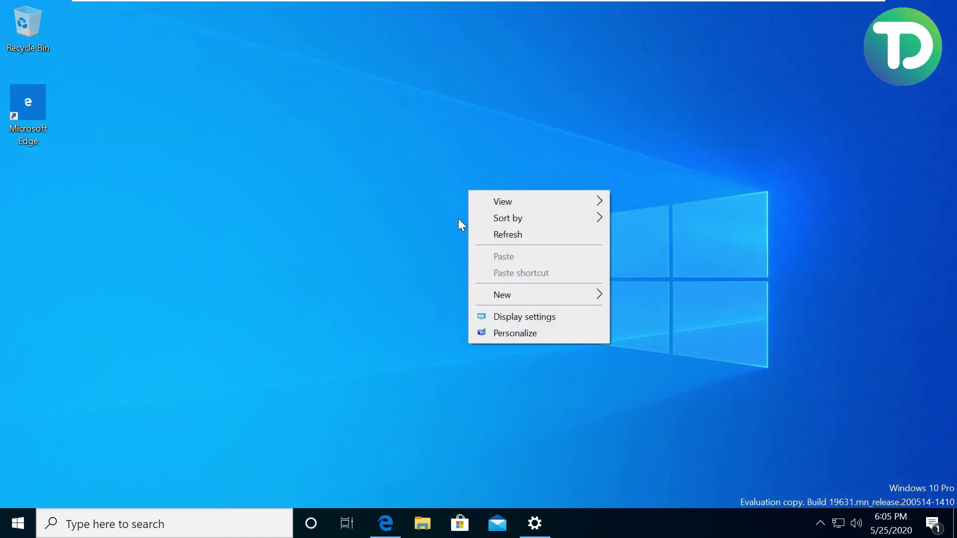
pyautogui.click(329, 284)
pyautogui.click(48, 521)
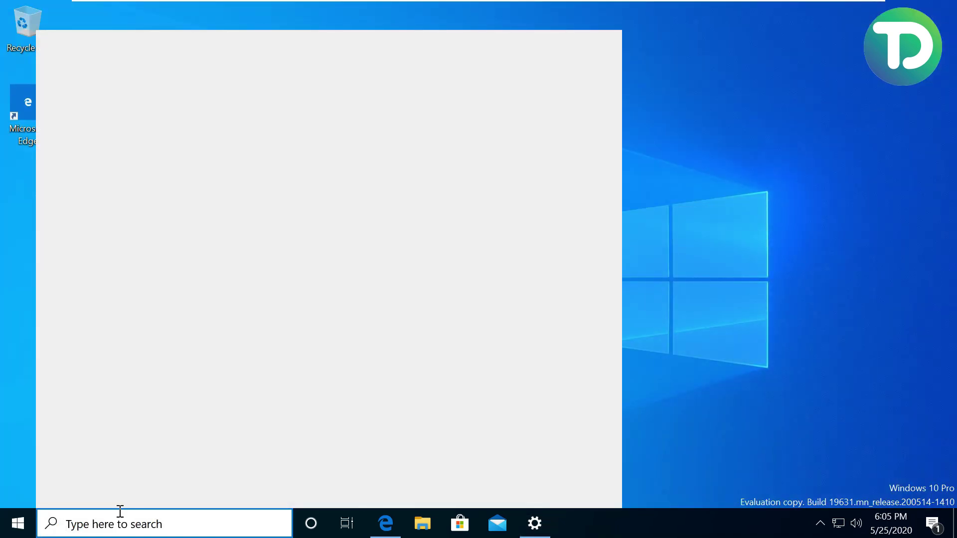
pyautogui.write('sett')
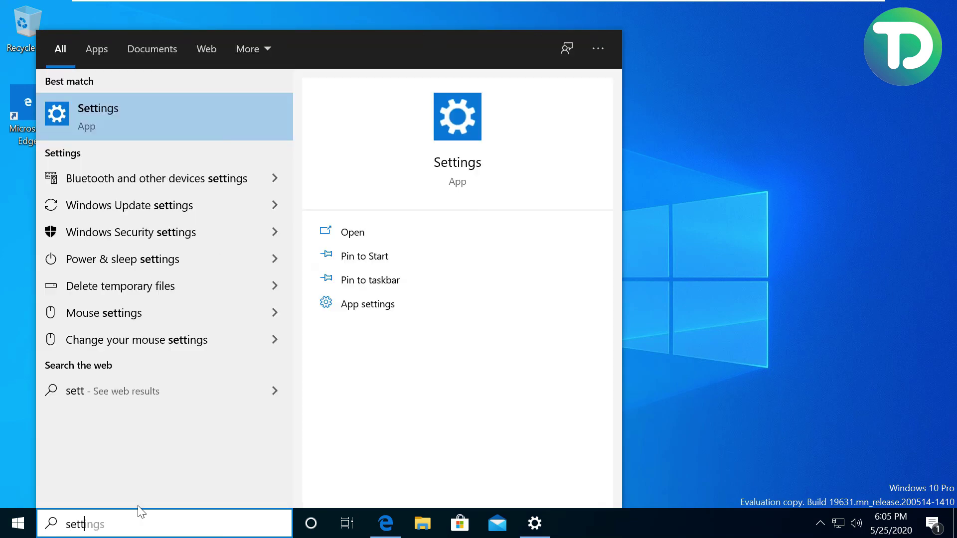
pyautogui.press('Return')
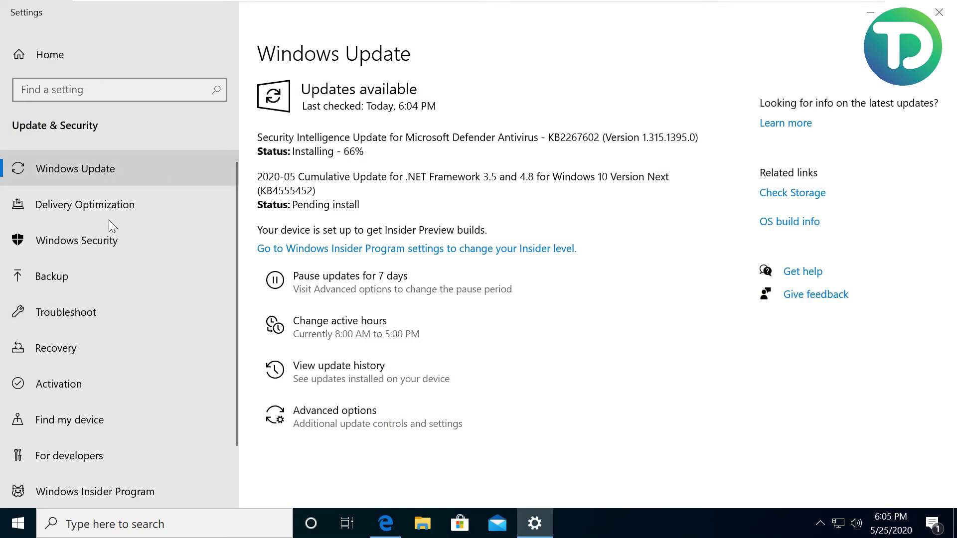
pyautogui.click(80, 216)
pyautogui.click(86, 241)
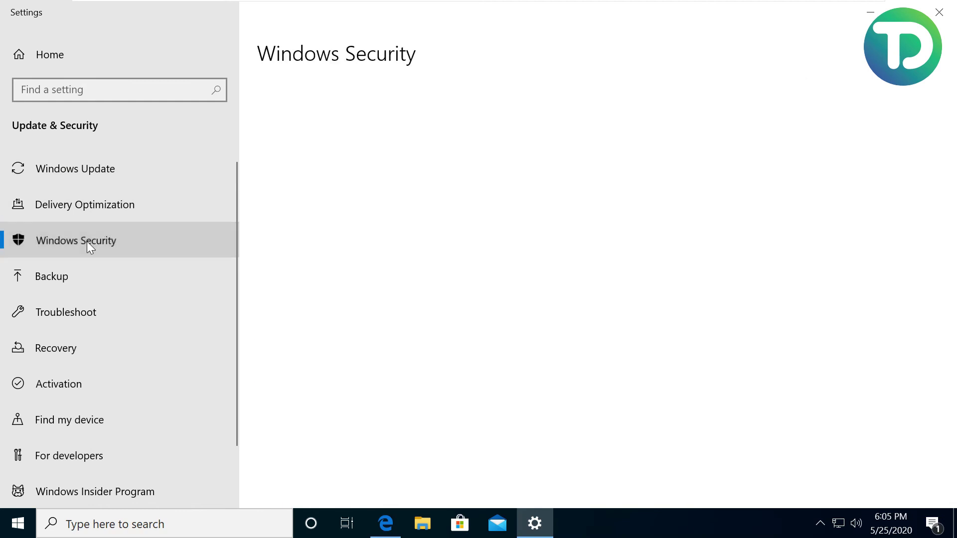
pyautogui.click(68, 275)
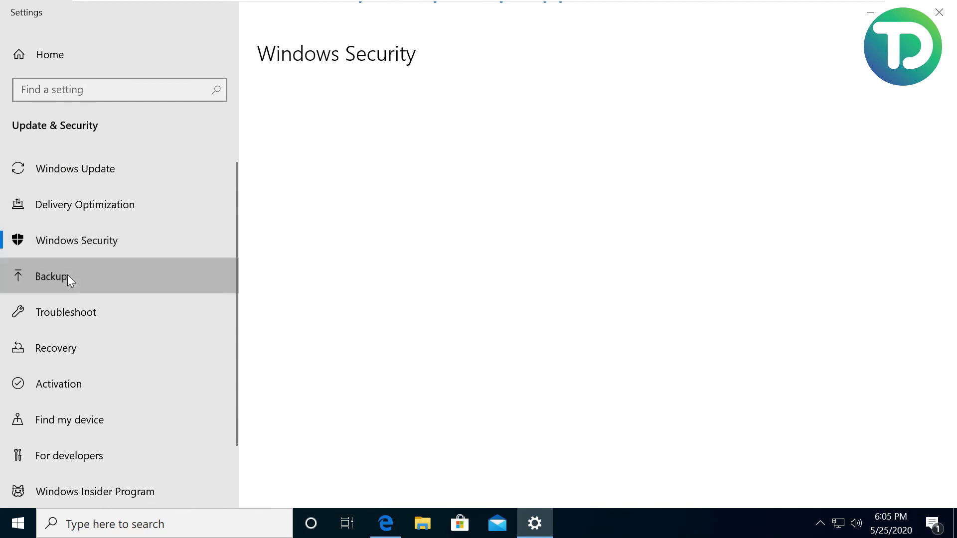
pyautogui.click(48, 56)
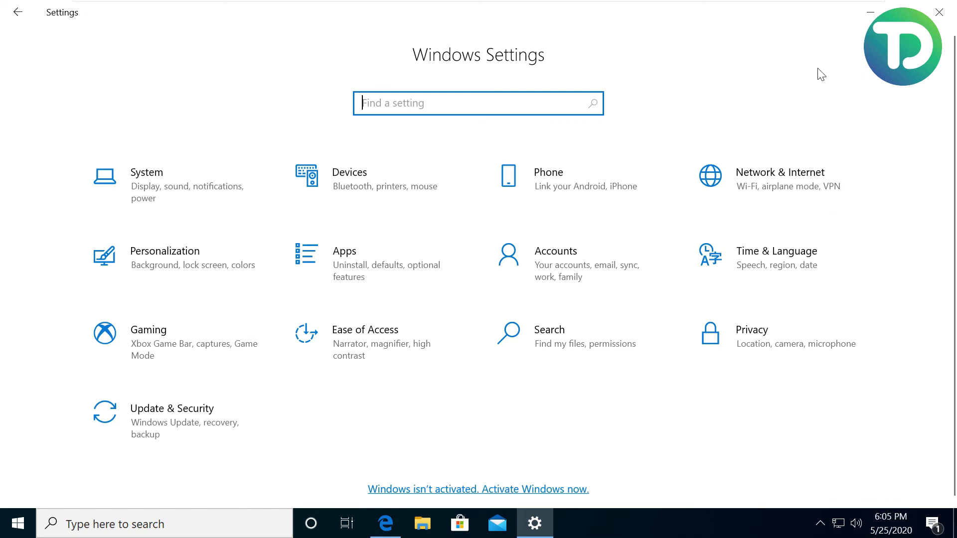
pyautogui.click(870, 13)
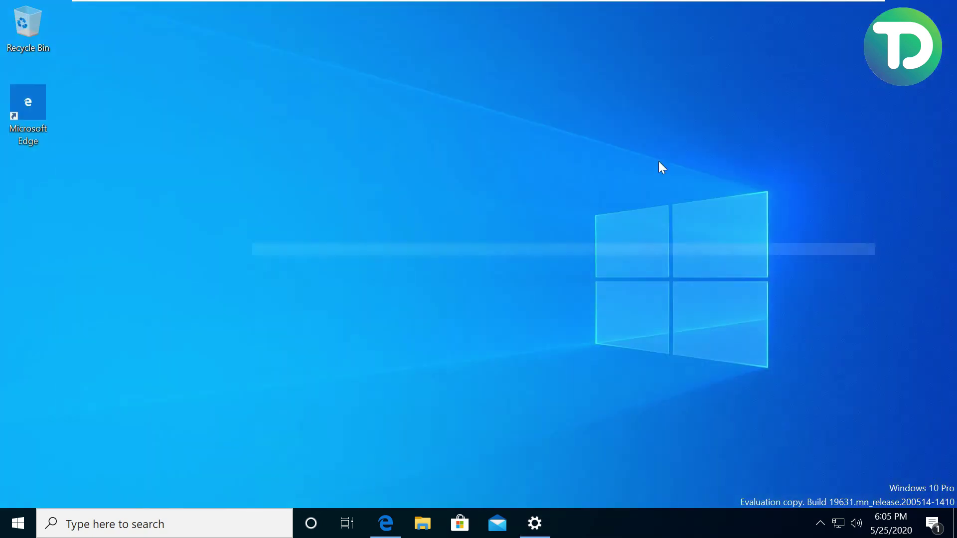
pyautogui.rightClick(577, 207)
pyautogui.click(598, 250)
pyautogui.rightClick(598, 251)
pyautogui.moveTo(612, 356)
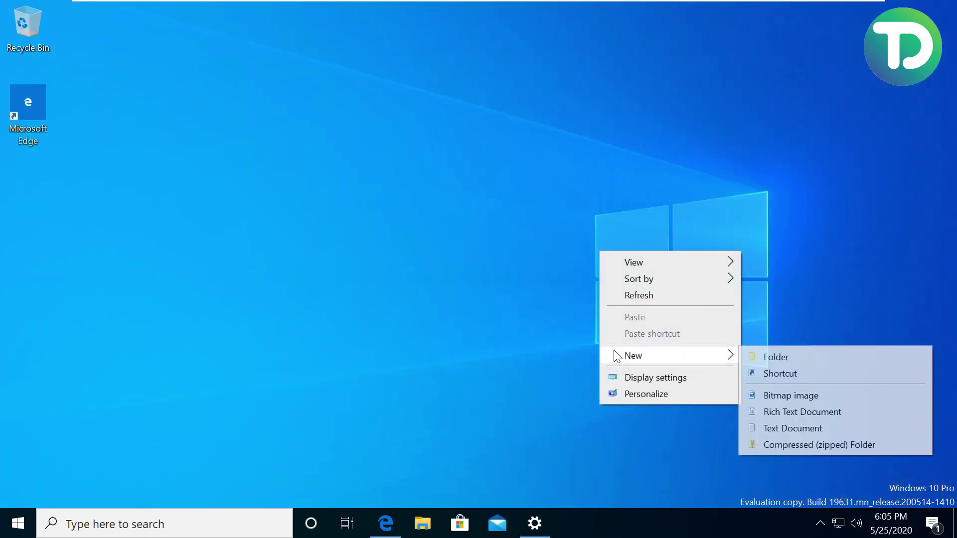
pyautogui.click(479, 351)
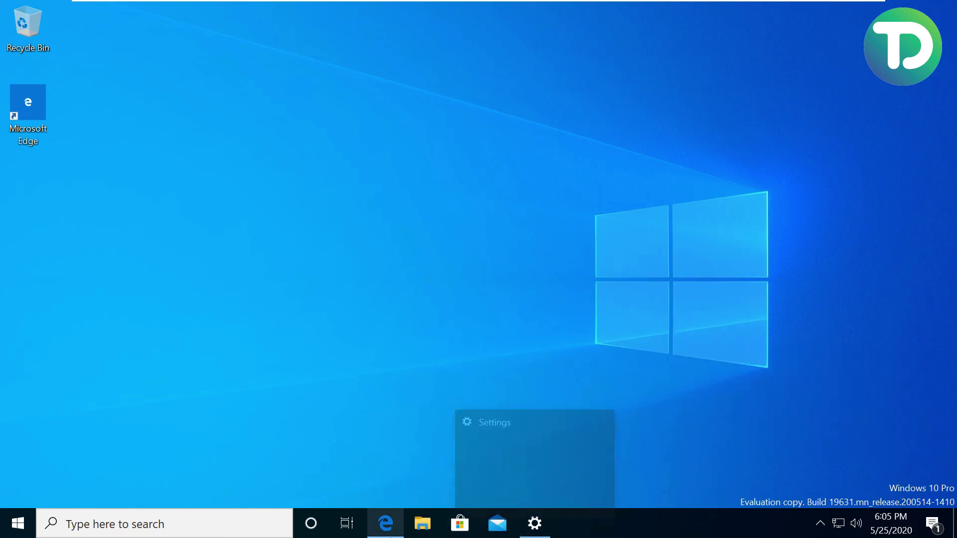
pyautogui.click(537, 533)
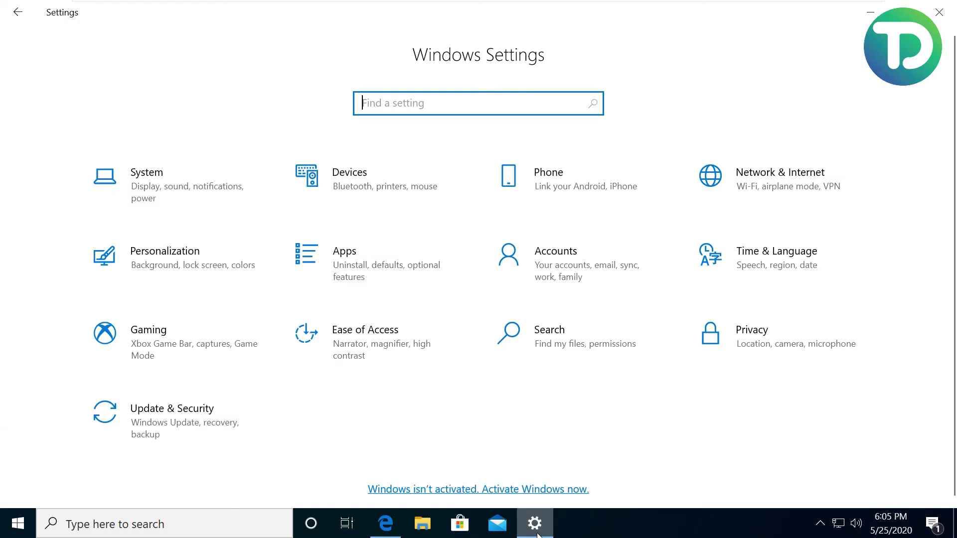
pyautogui.click(537, 533)
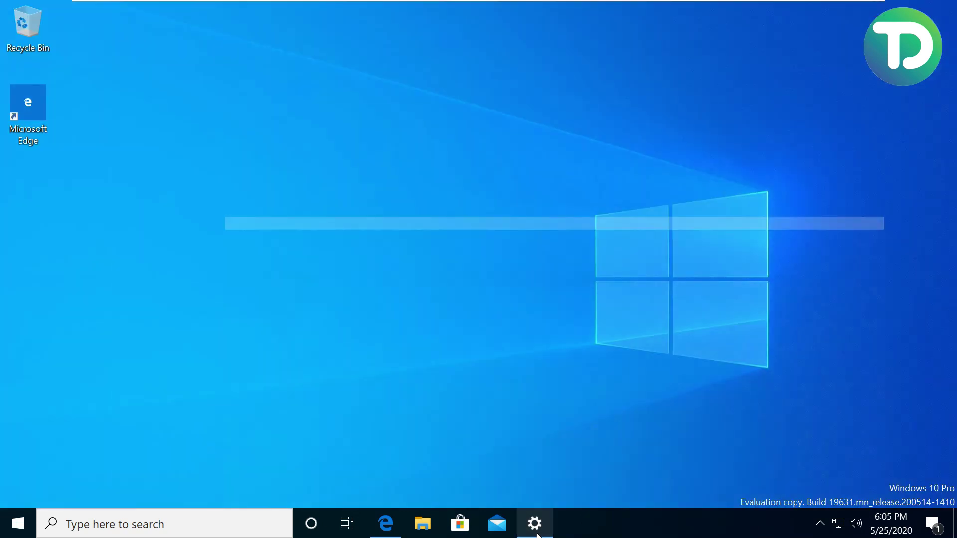
# Step: Open Microsoft Store and maximize its window to view the home page
pyautogui.click(4, 527)
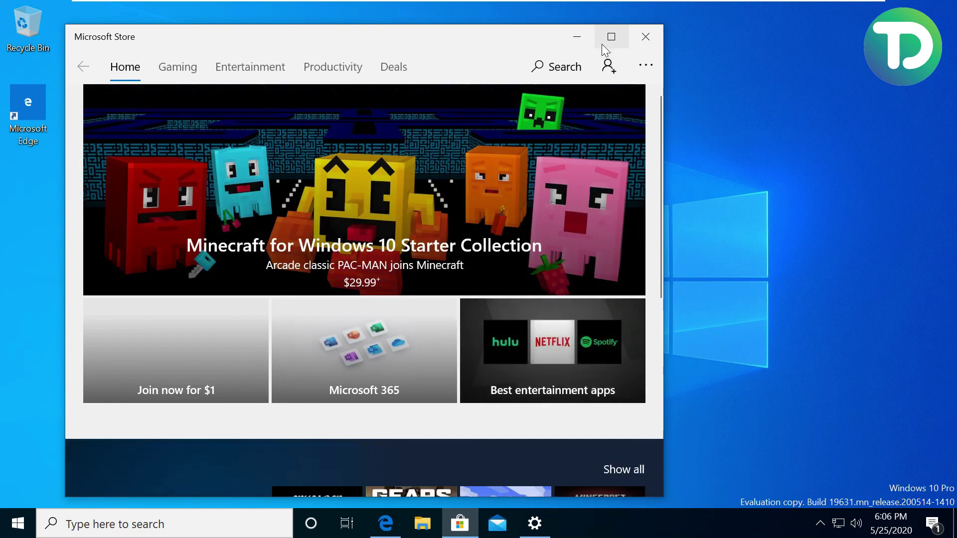
pyautogui.click(601, 44)
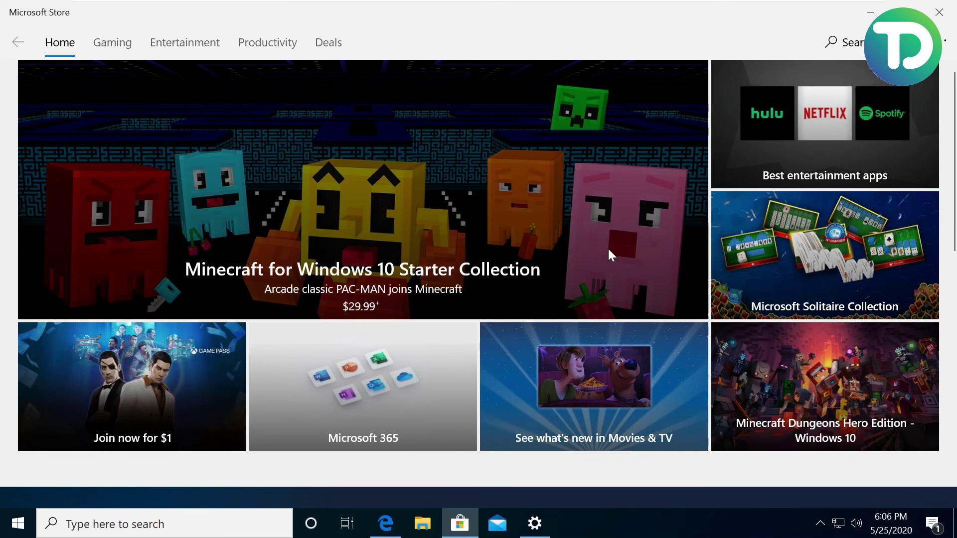
# Step: Run winver to check the Windows version and build, close the About Windows dialog, and minimize Microsoft Store
pyautogui.press('super+r')
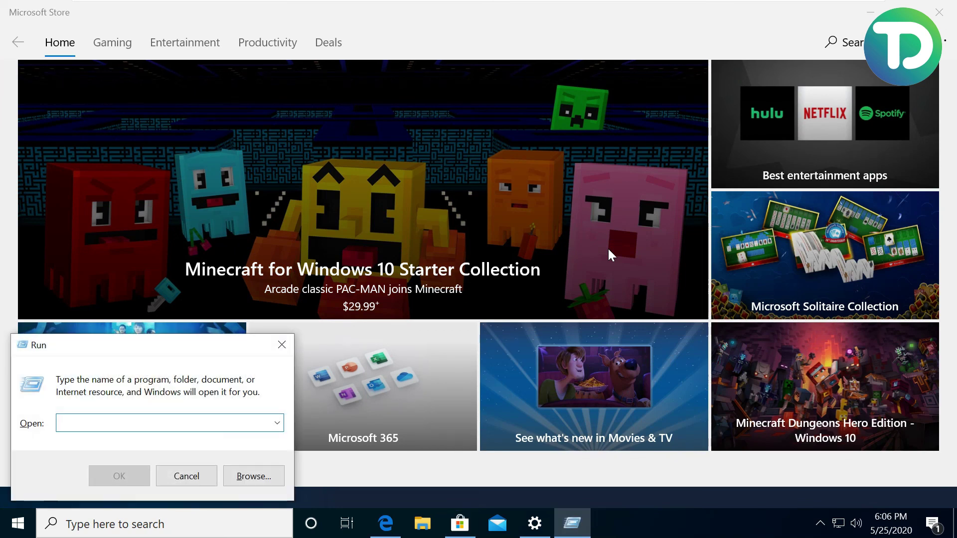
pyautogui.write('winver')
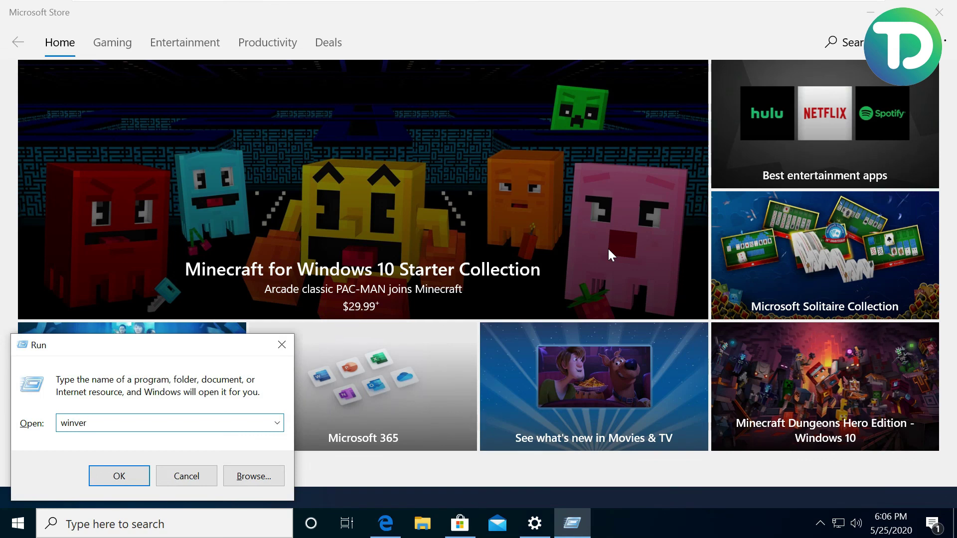
pyautogui.press('Return')
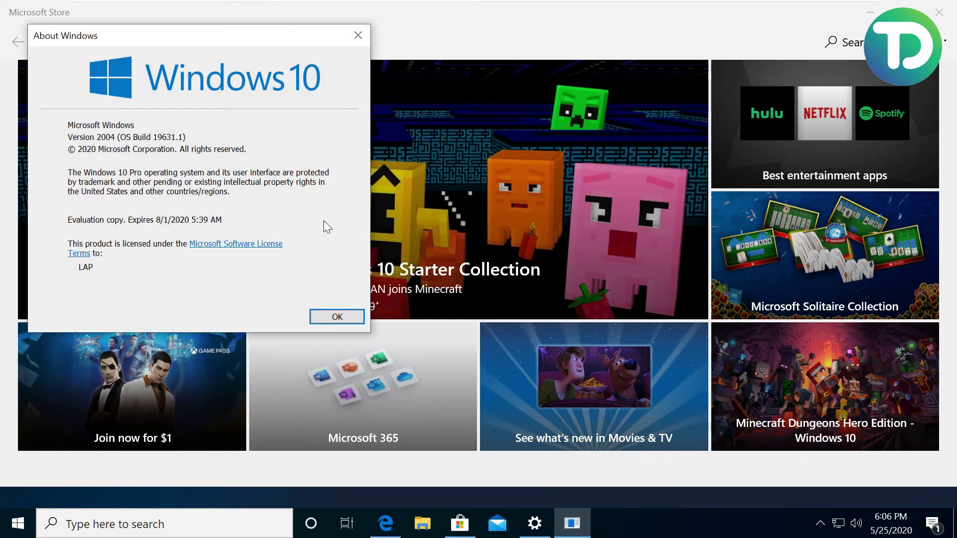
pyautogui.click(322, 316)
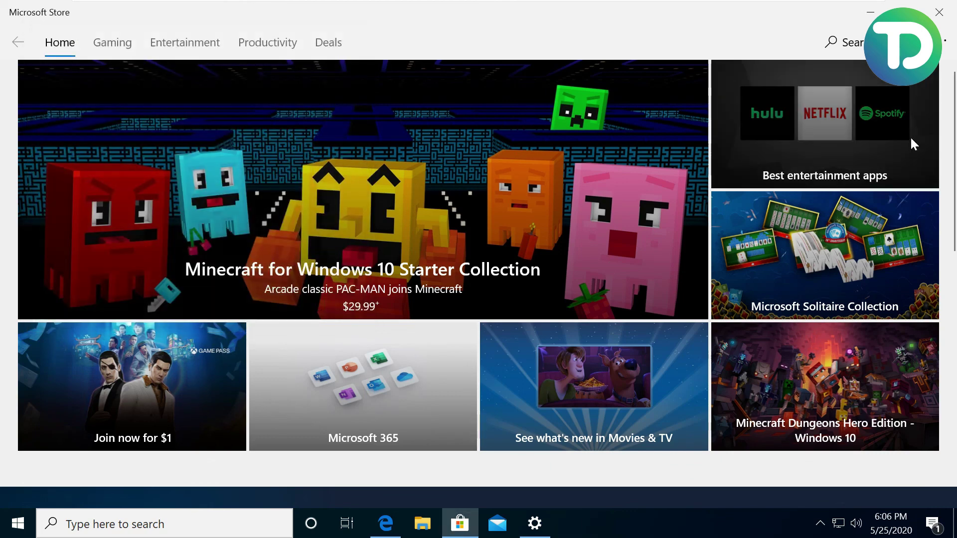
pyautogui.click(870, 13)
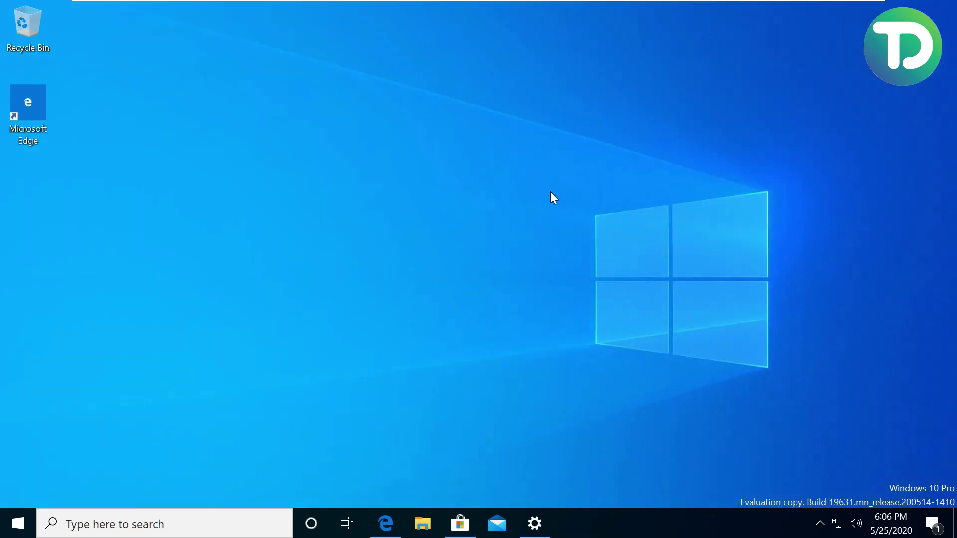